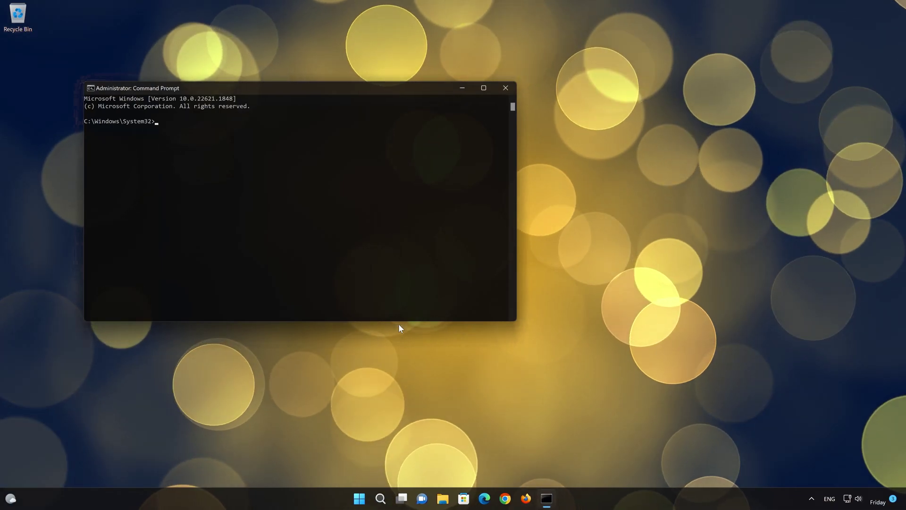
# Run sfc /scannow in the administrator Command Prompt and exit the session once the scan is complete.
pyautogui.moveTo(384, 90); pyautogui.dragTo(553, 134)
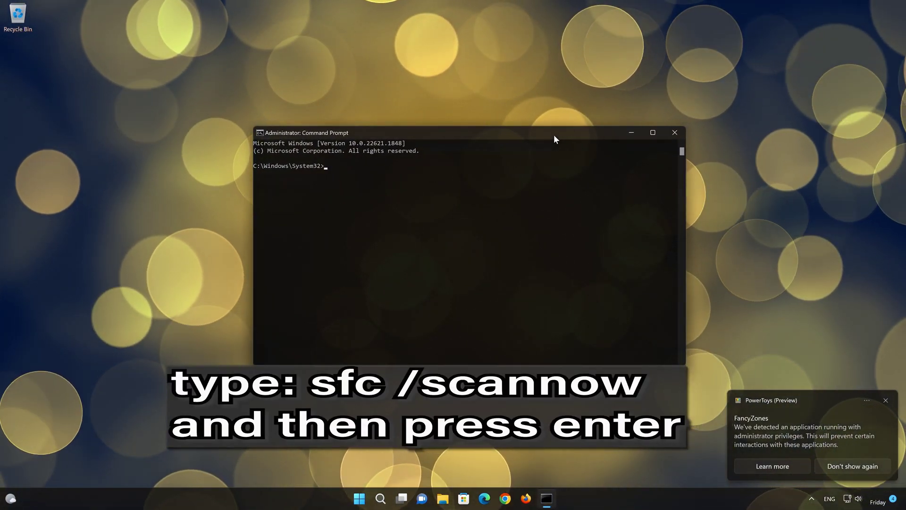
pyautogui.write('sfc /sc')
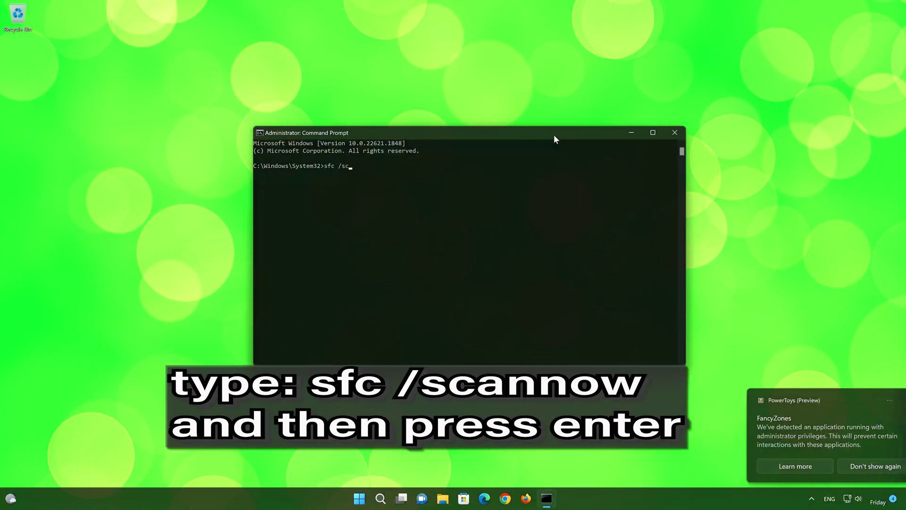
pyautogui.write('annow')
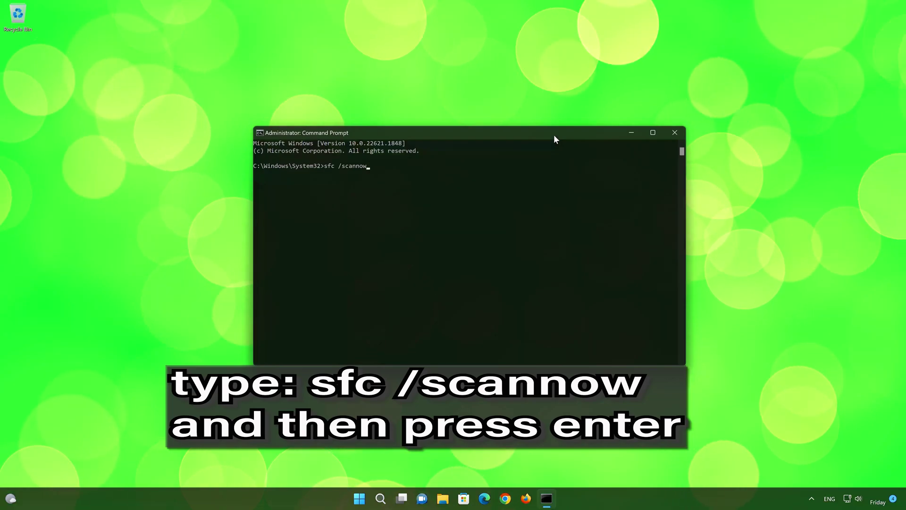
pyautogui.press('Return')
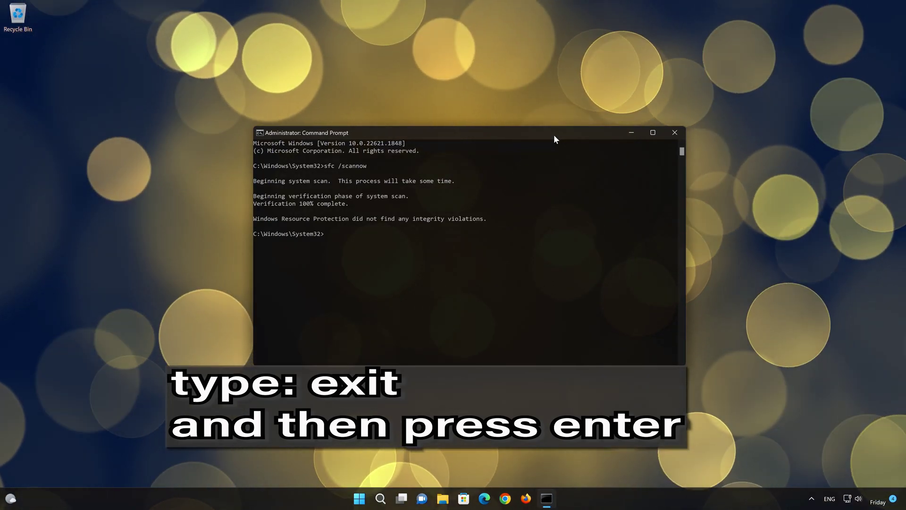
pyautogui.write('exit')
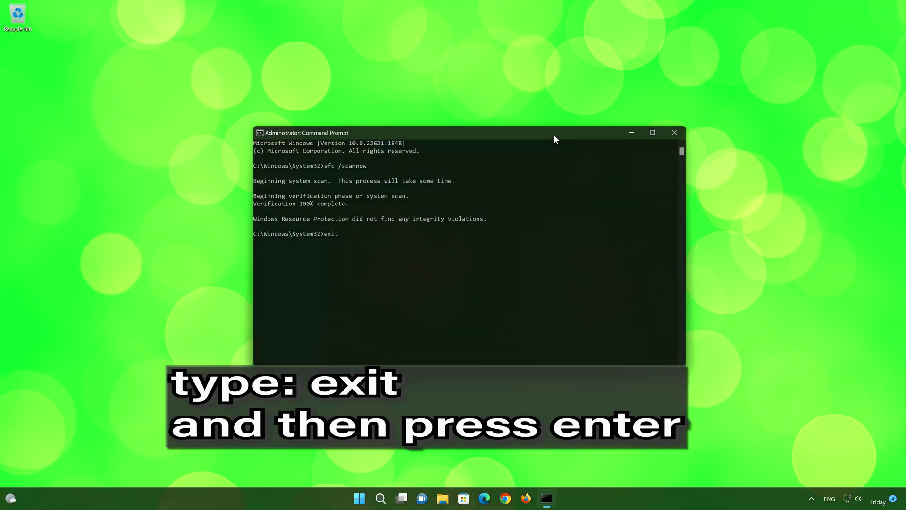
pyautogui.press('Return')
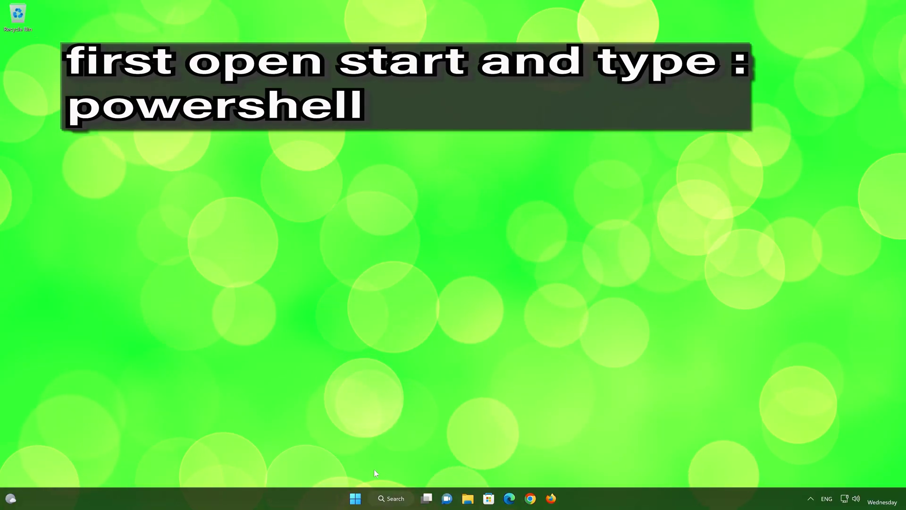
# Find Windows PowerShell and launch it as administrator, allowing it to make changes to the device.
pyautogui.click(363, 498)
pyautogui.write('po')
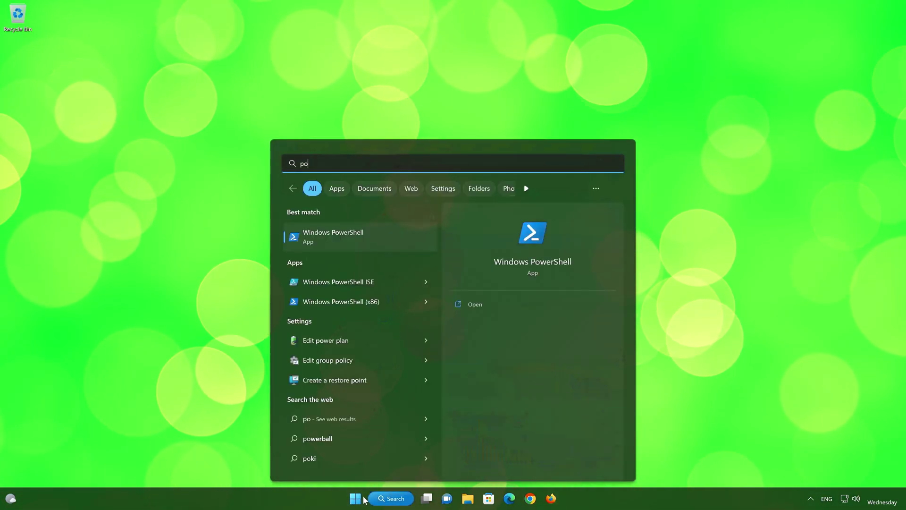
pyautogui.write('wershll')
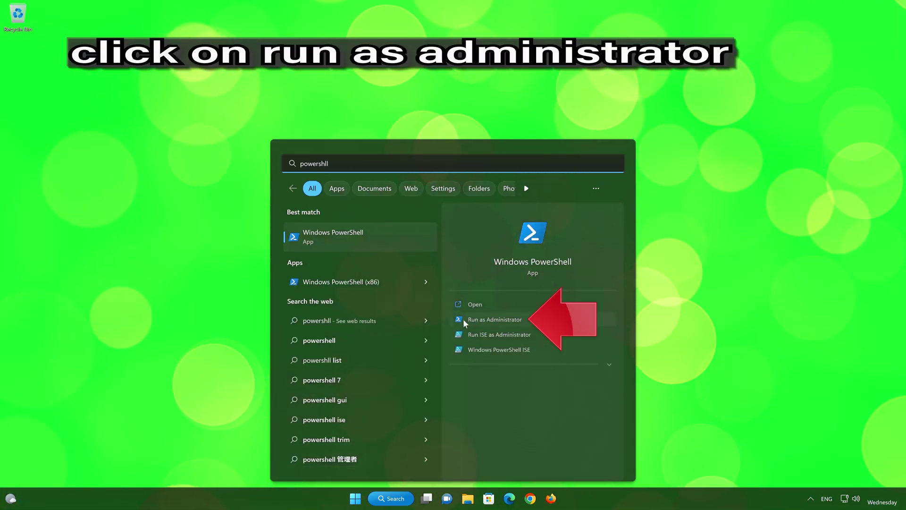
pyautogui.click(505, 317)
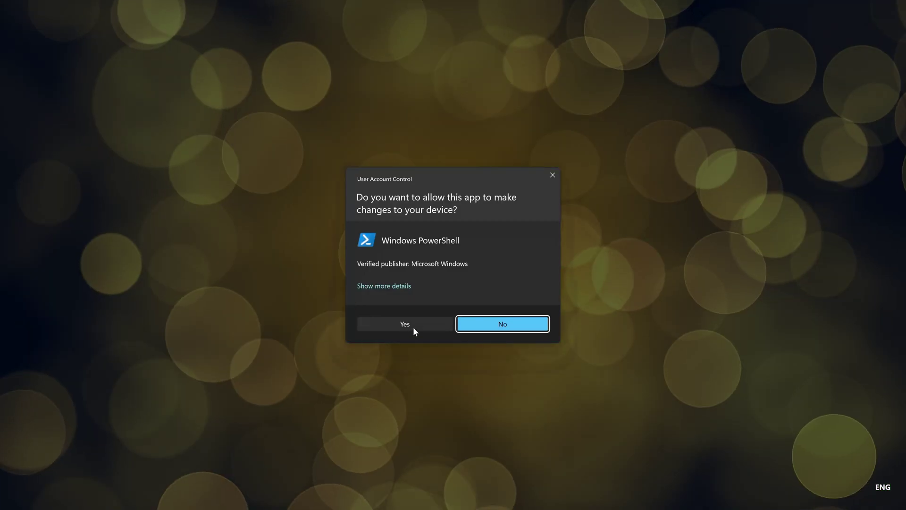
pyautogui.click(413, 326)
# Run Dism /Online /Cleanup-Image /RestoreHealth in the administrator PowerShell session.
pyautogui.moveTo(248, 23); pyautogui.dragTo(487, 119)
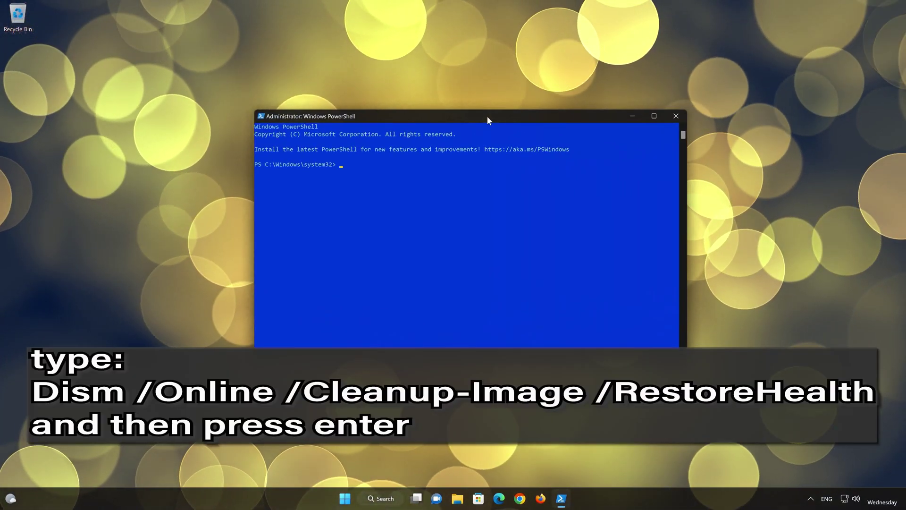
pyautogui.write('Dism /Online ')
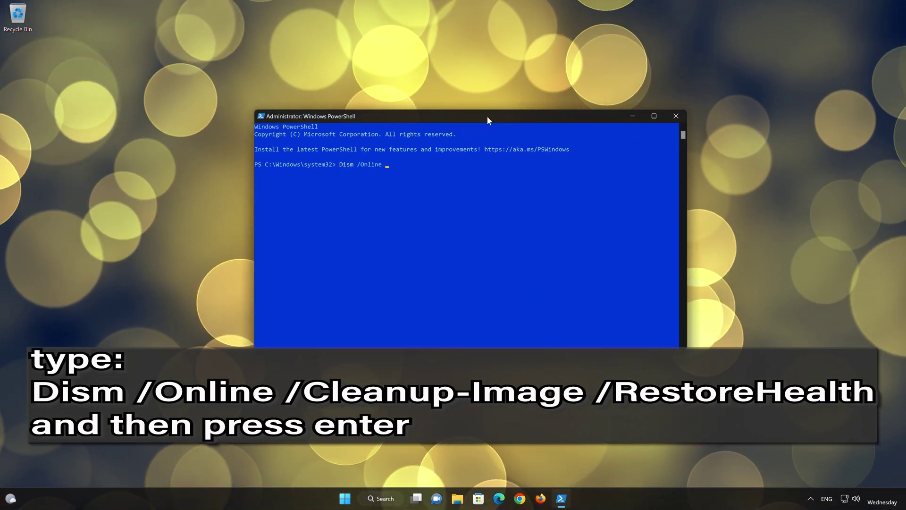
pyautogui.write('/')
pyautogui.write('Cl')
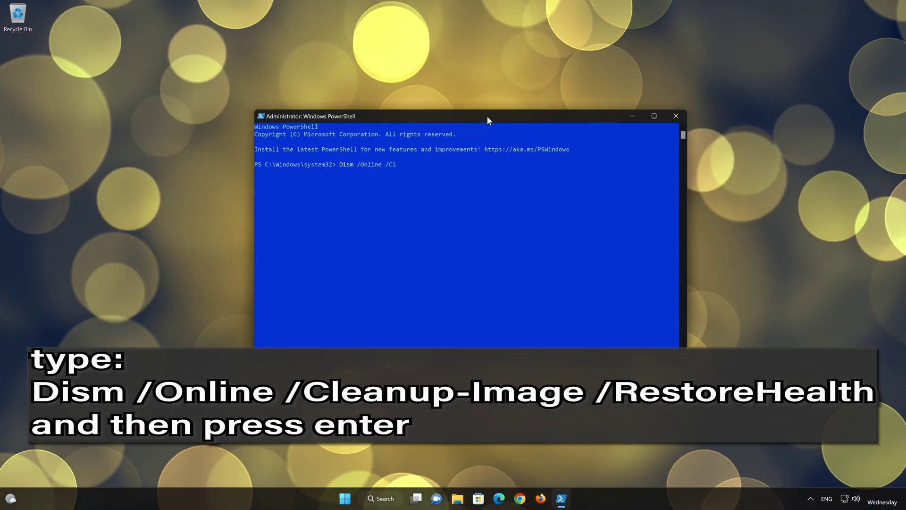
pyautogui.write('eanup-Image')
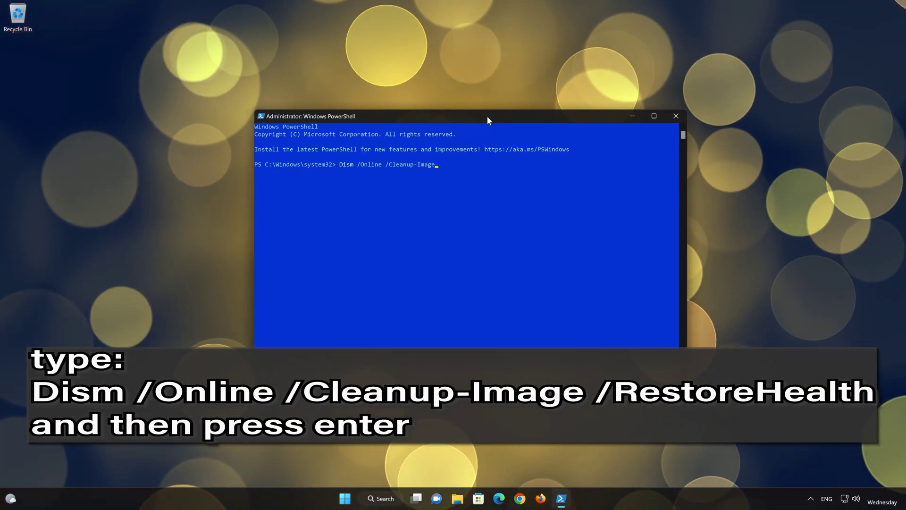
pyautogui.write(' /')
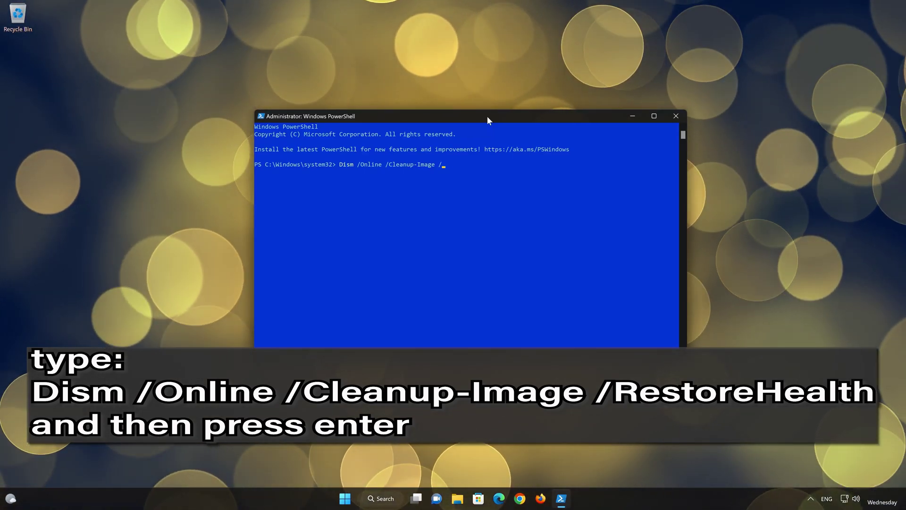
pyautogui.write('RestoreHealth')
pyautogui.press('Return')
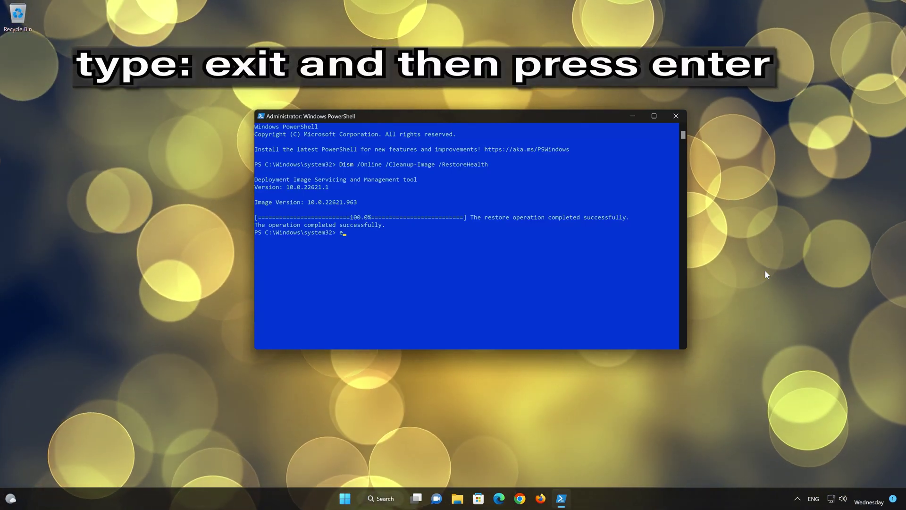
# Close the PowerShell session with the exit command.
pyautogui.write('ex')
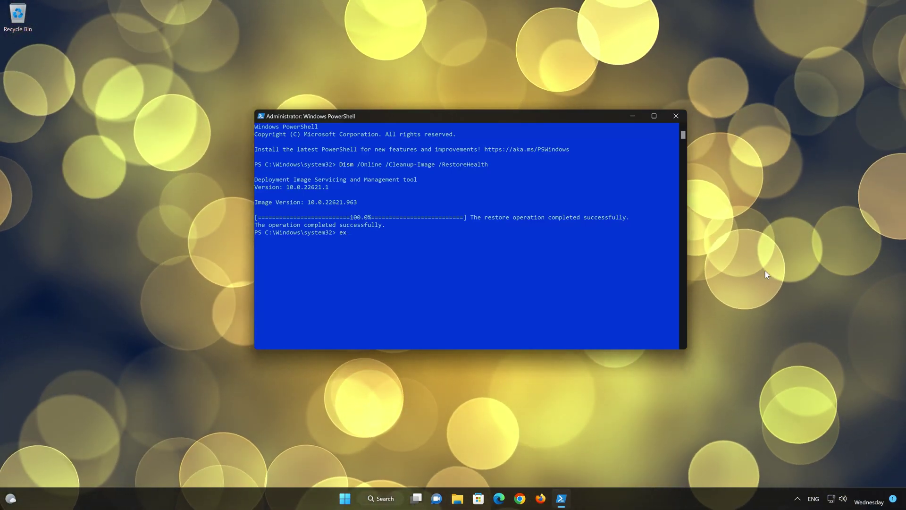
pyautogui.write('it')
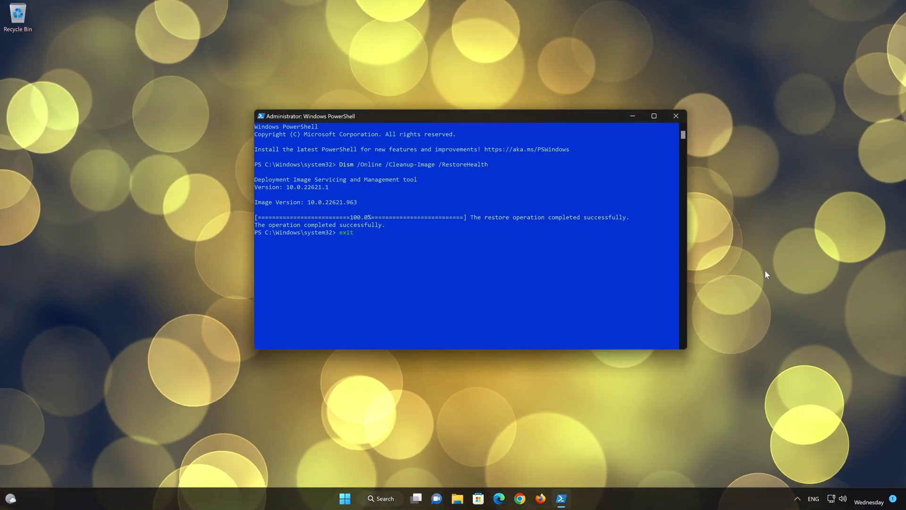
pyautogui.press('Return')
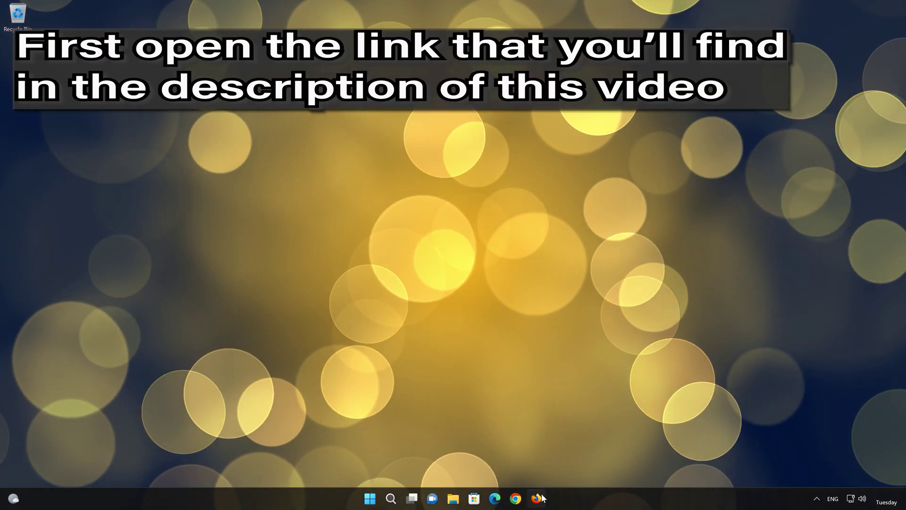
pyautogui.click(538, 498)
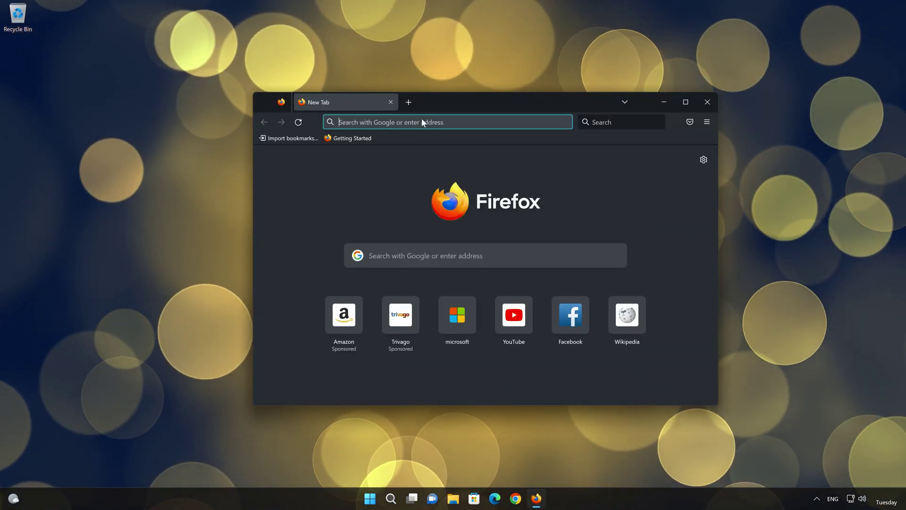
pyautogui.rightClick(423, 121)
pyautogui.click(446, 203)
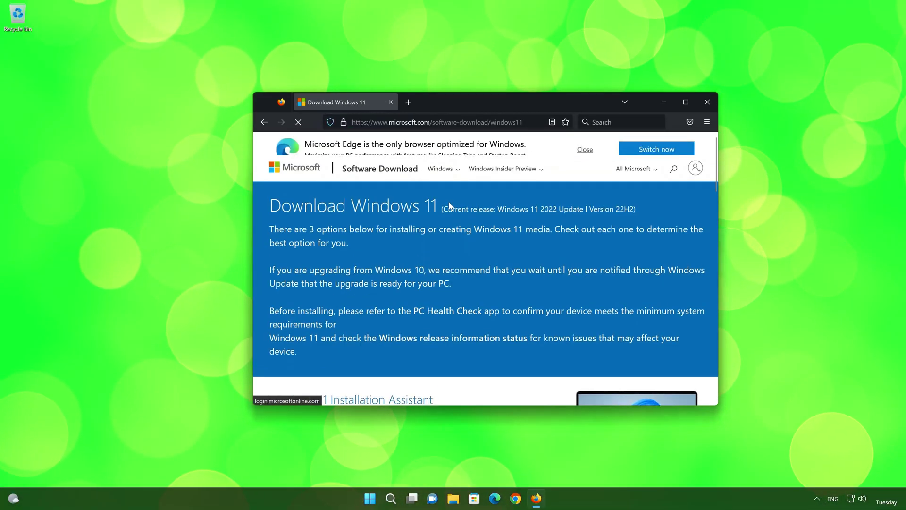
pyautogui.scroll(-10, 450, 205)
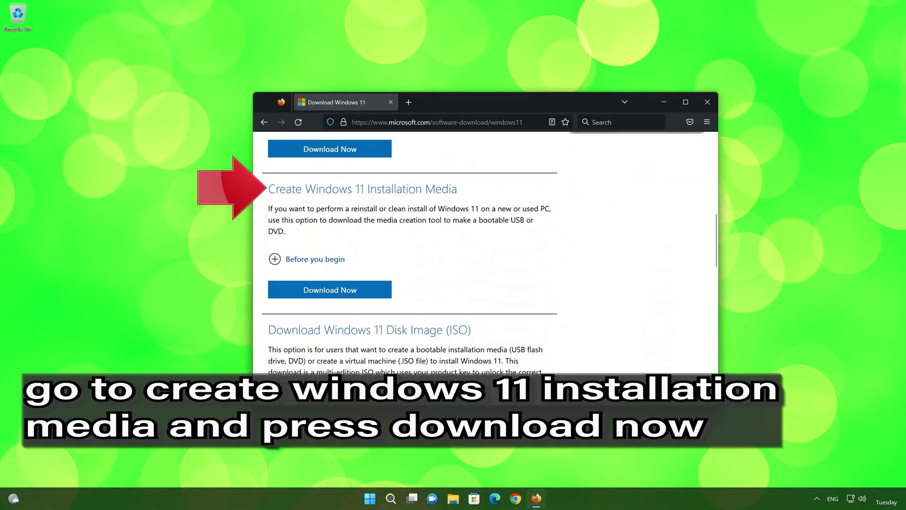
pyautogui.click(345, 292)
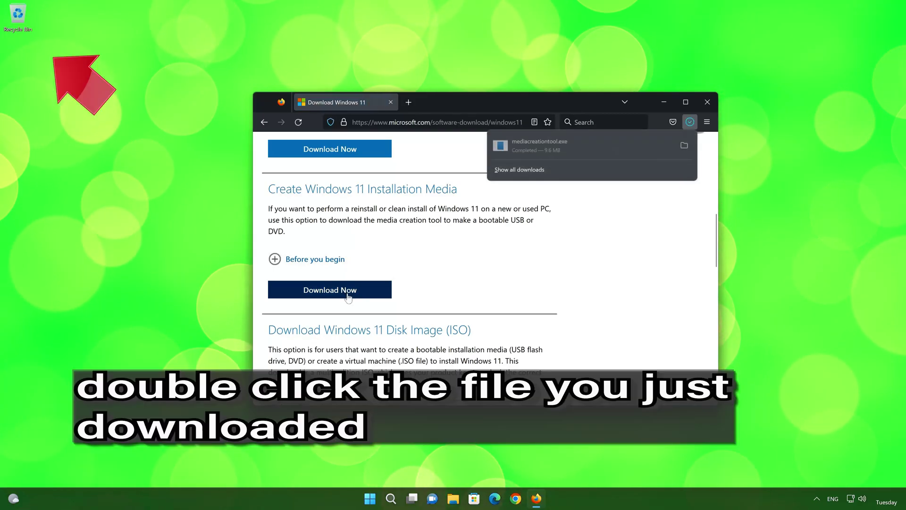
pyautogui.click(704, 103)
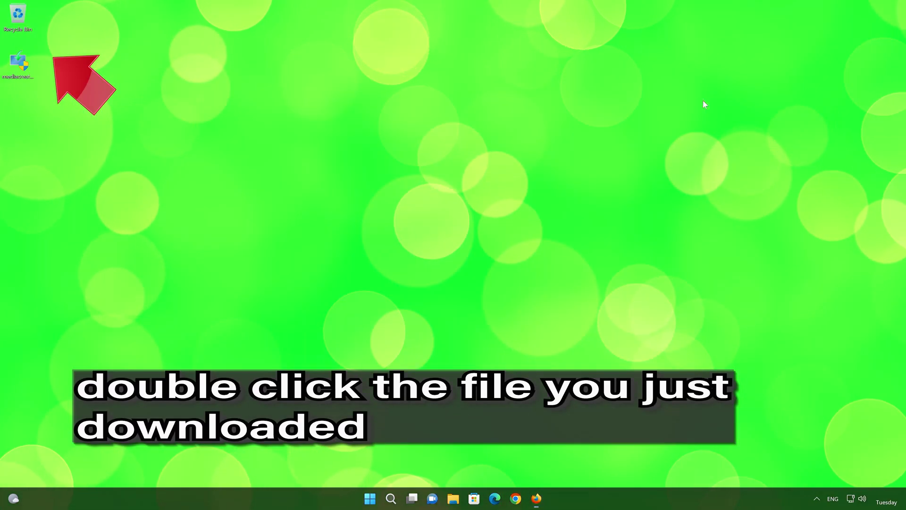
# Run the downloaded mediacreationtool with administrator approval, accept the license terms, and continue with the recommended language and edition.
pyautogui.doubleClick(19, 75)
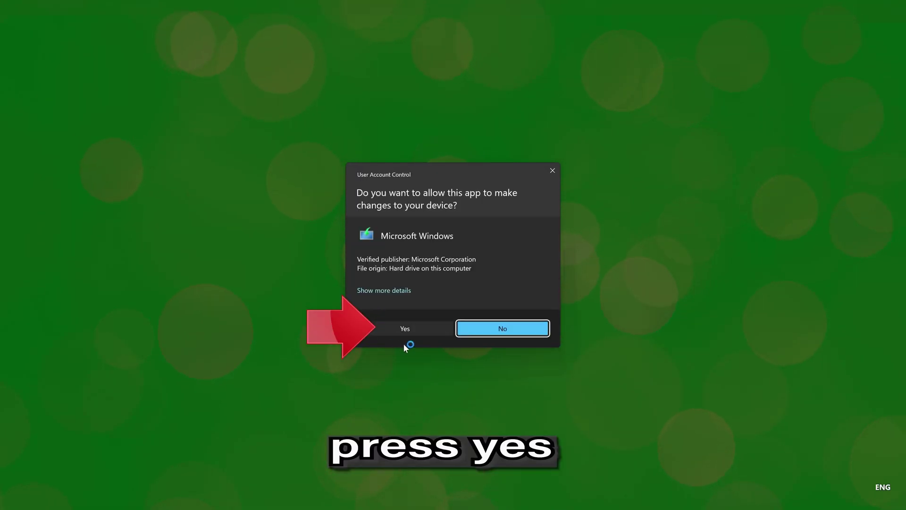
pyautogui.click(400, 331)
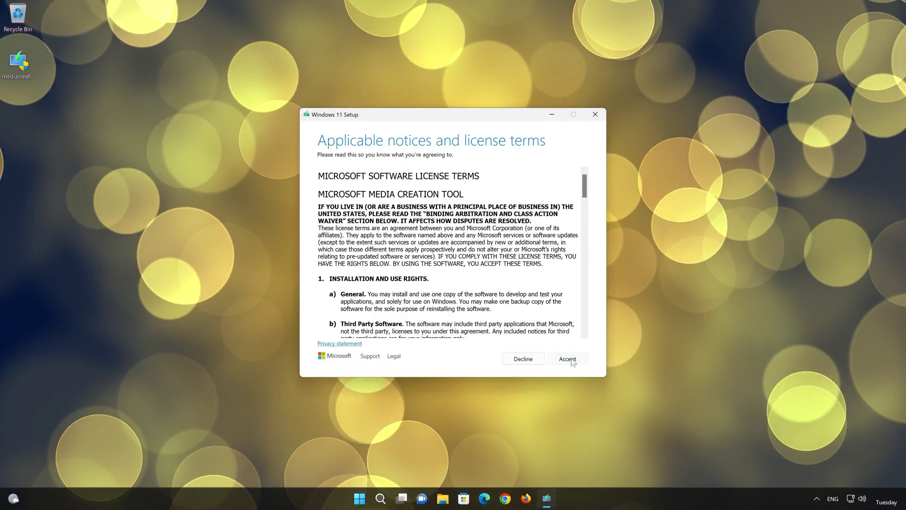
pyautogui.click(569, 360)
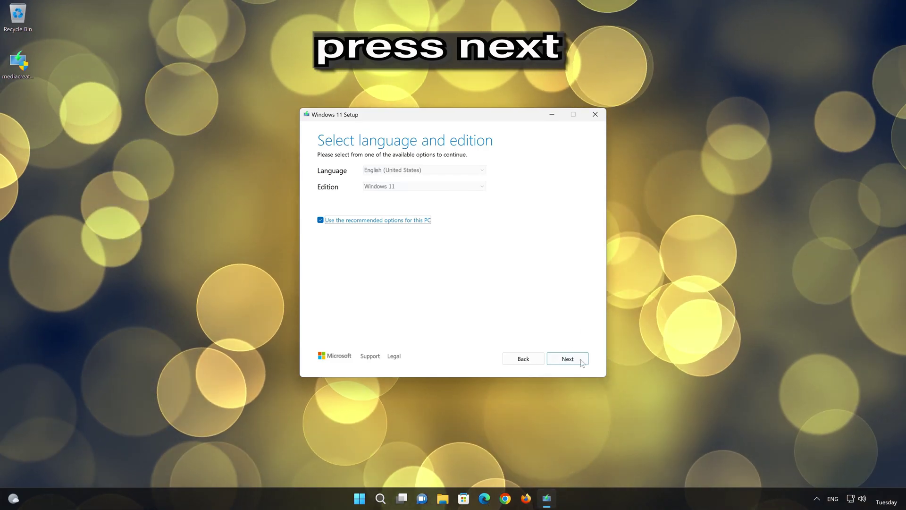
pyautogui.click(580, 362)
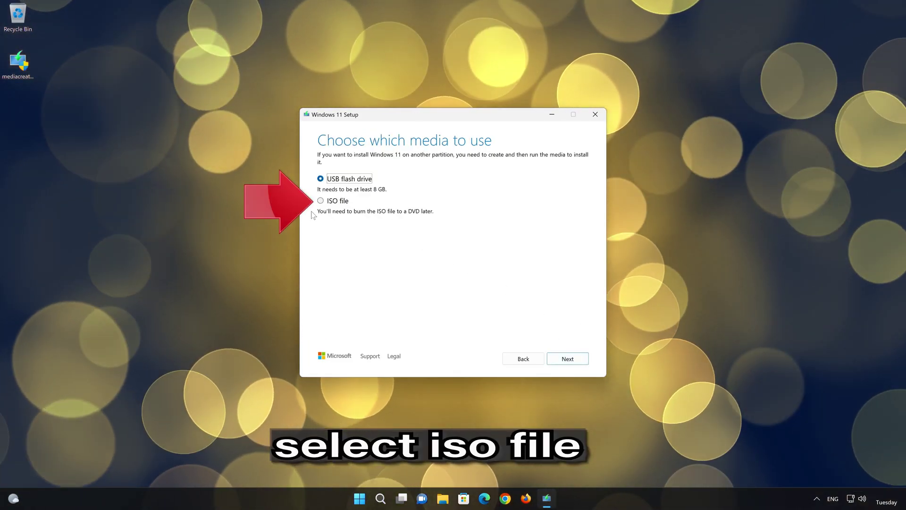
# Choose ISO file as the media, save it to the Desktop as Windows 11, and finish the media creation.
pyautogui.click(322, 201)
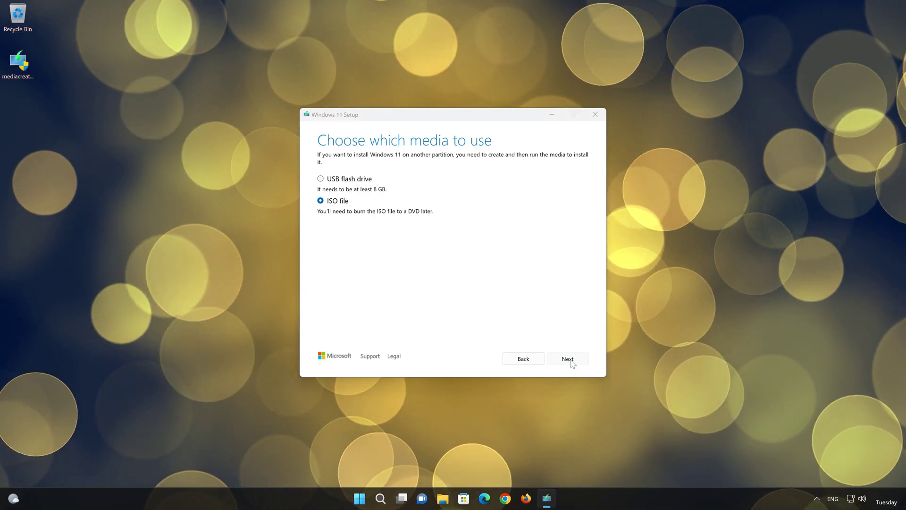
pyautogui.click(568, 358)
pyautogui.press('End')
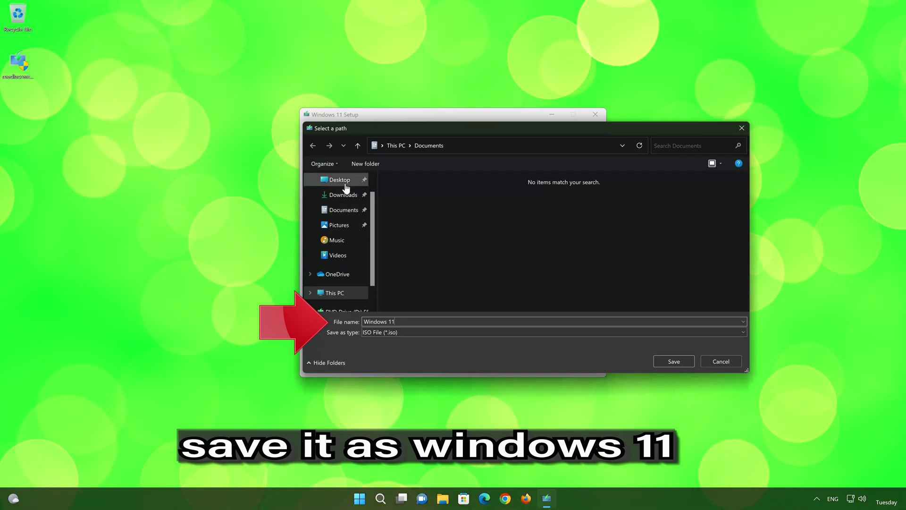
pyautogui.write('11')
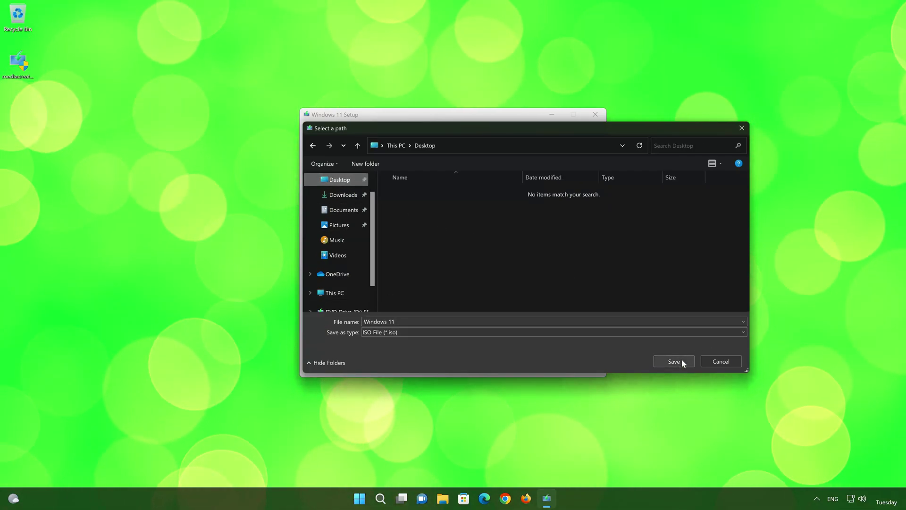
pyautogui.click(682, 359)
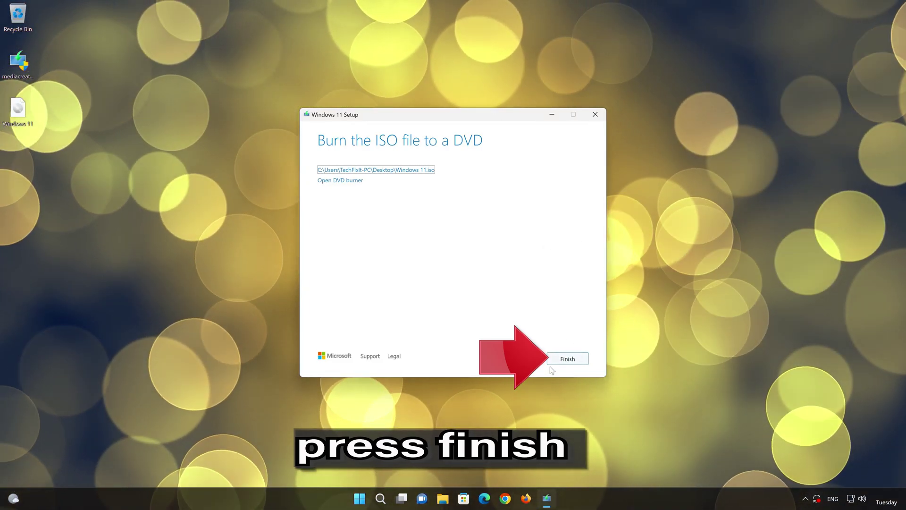
pyautogui.click(565, 358)
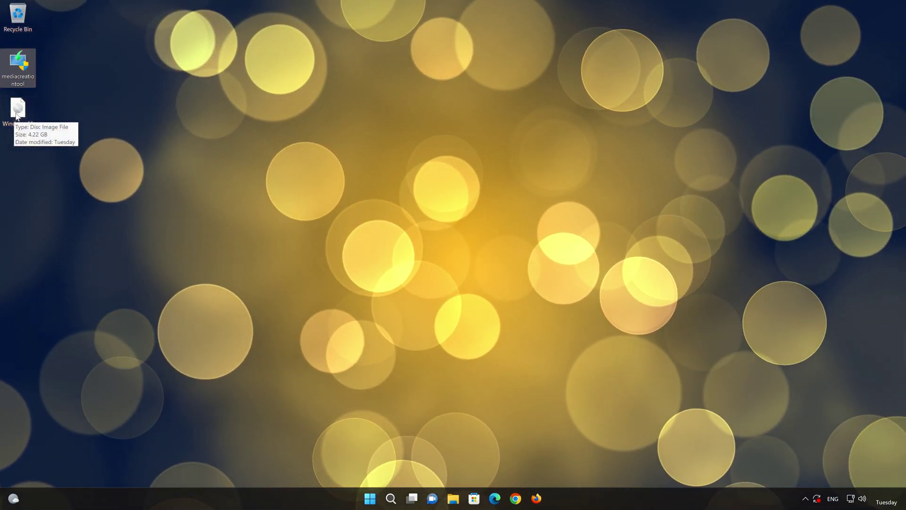
# Mount the Windows 11 ISO from the desktop, launch its setup application with administrator approval, and close the drive's folder window.
pyautogui.doubleClick(17, 117)
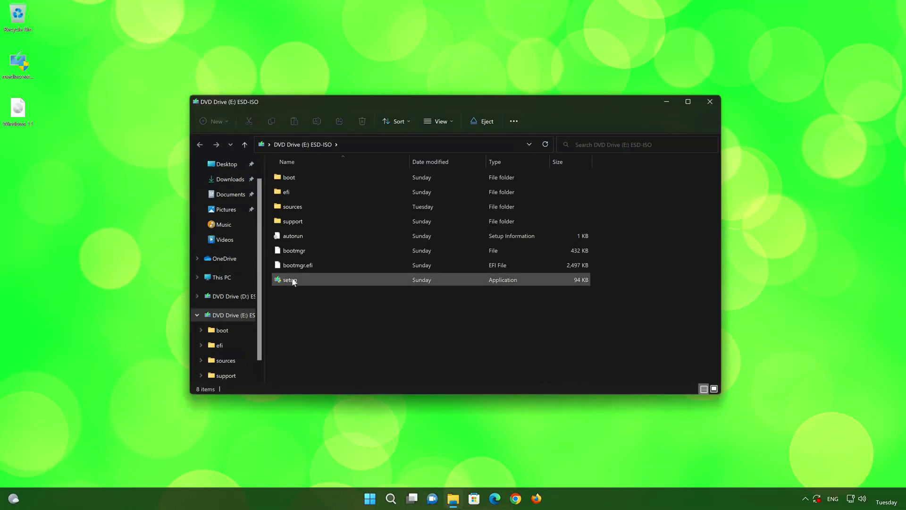
pyautogui.doubleClick(340, 279)
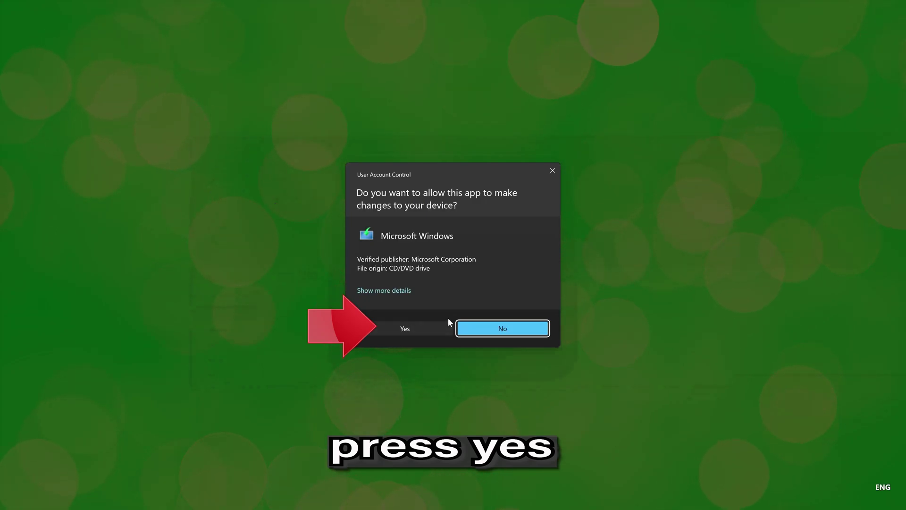
pyautogui.click(402, 328)
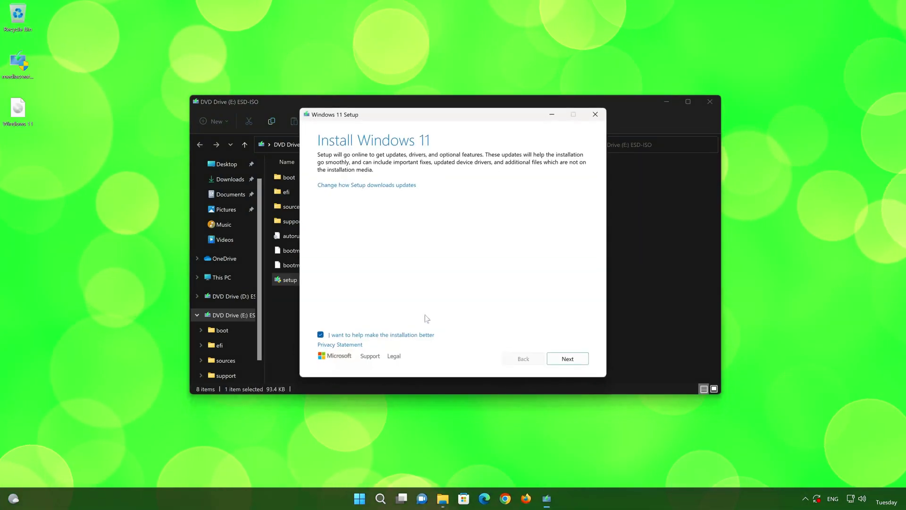
pyautogui.click(707, 101)
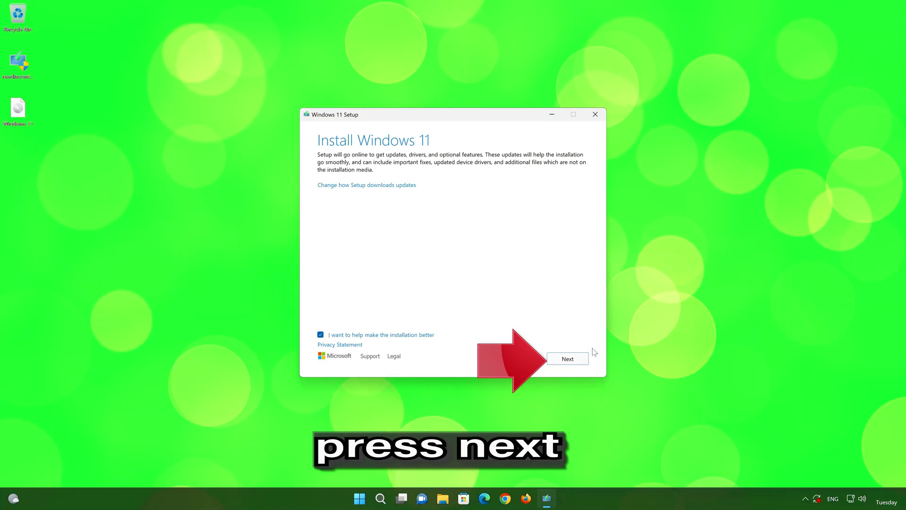
# Accept the setup license terms and start installing Windows 11 Pro with personal files and apps kept.
pyautogui.click(569, 361)
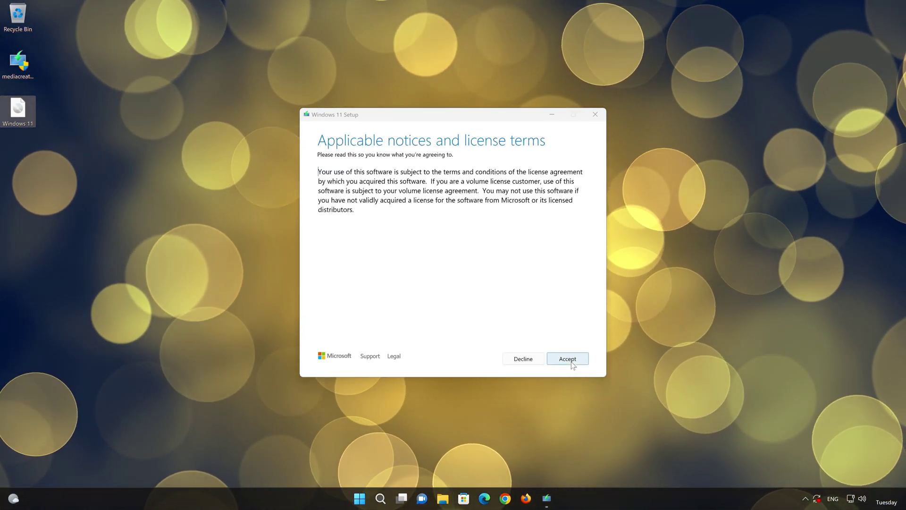
pyautogui.click(567, 359)
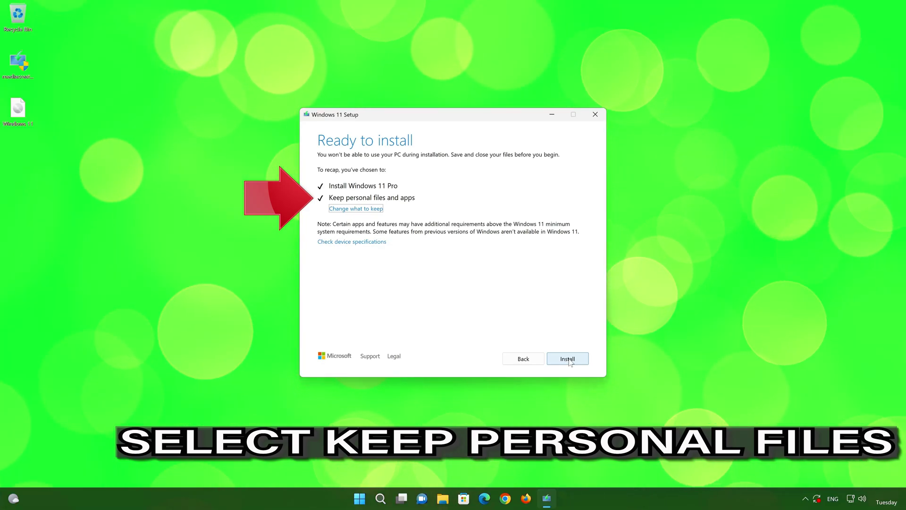
pyautogui.click(568, 359)
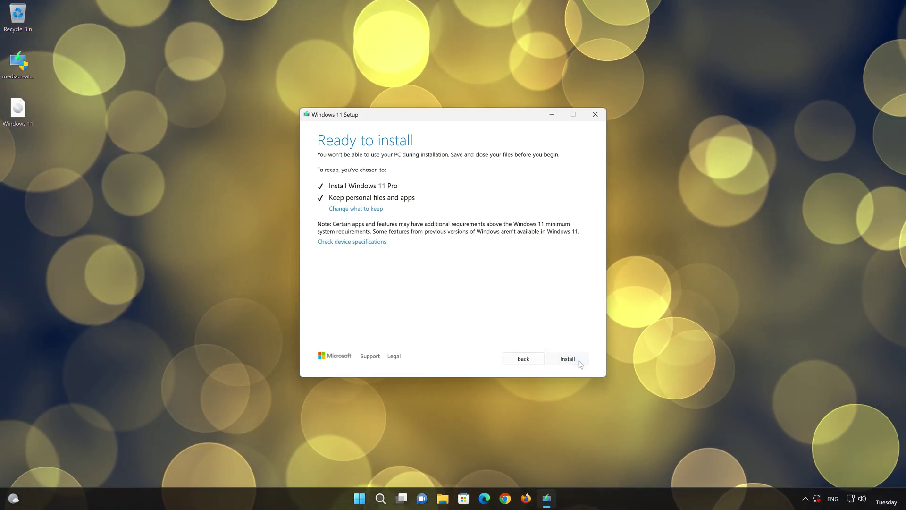
pyautogui.click(578, 361)
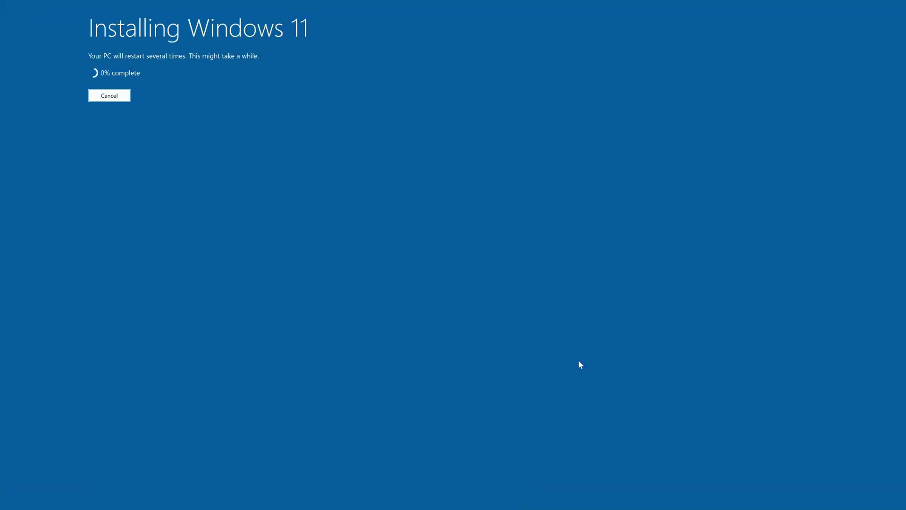